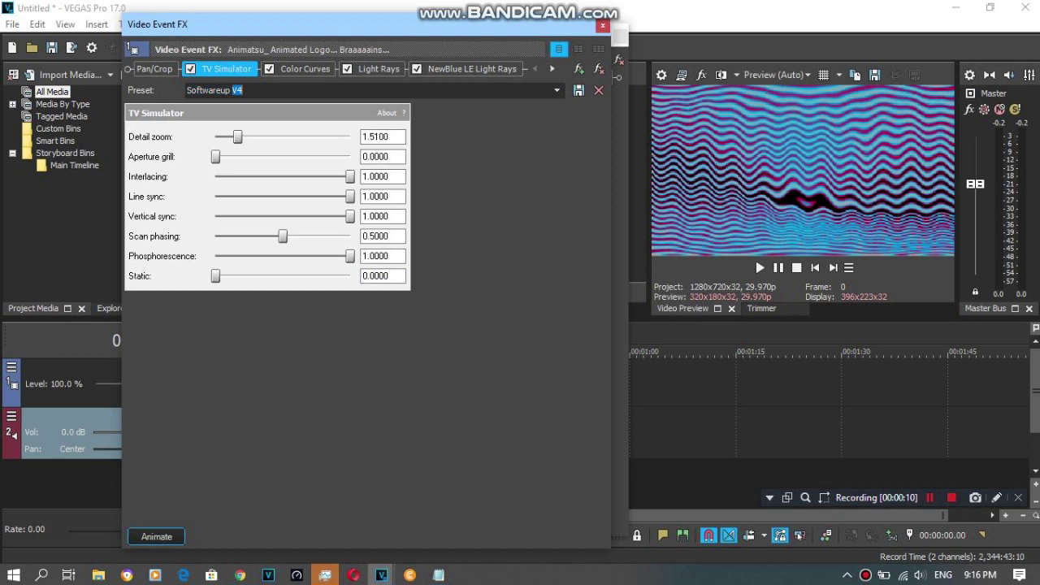
# Review the Color Curves shape and the Light Rays sensitivity and strength in the video effect chain.
pyautogui.click(305, 70)
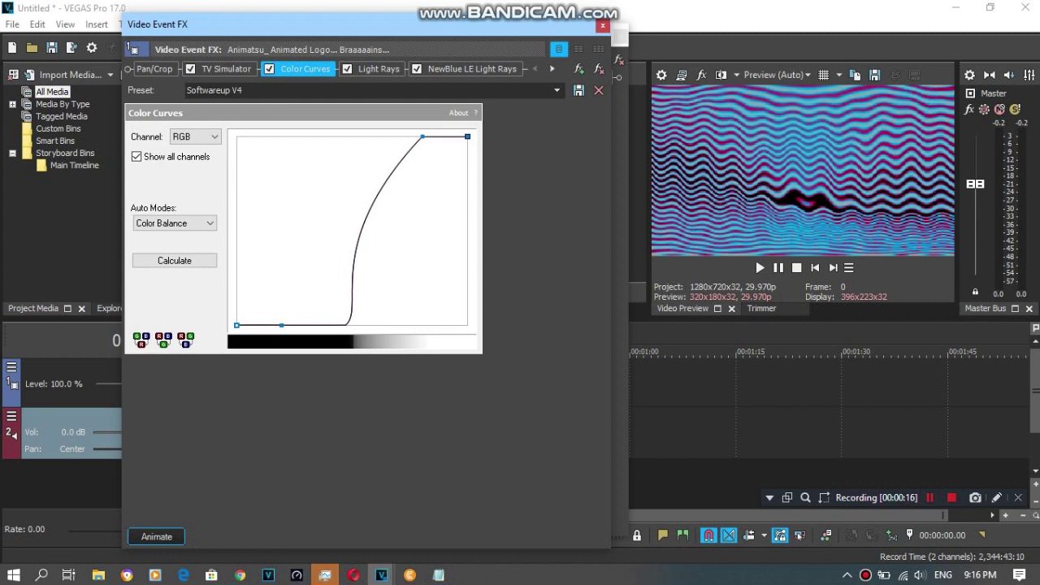
pyautogui.click(379, 68)
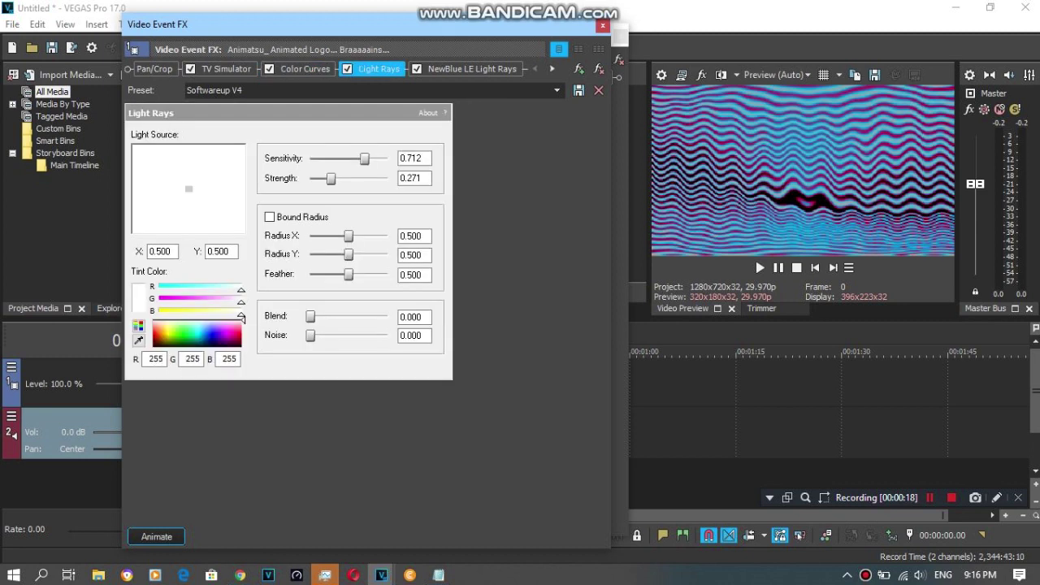
pyautogui.doubleClick(412, 159)
pyautogui.doubleClick(412, 178)
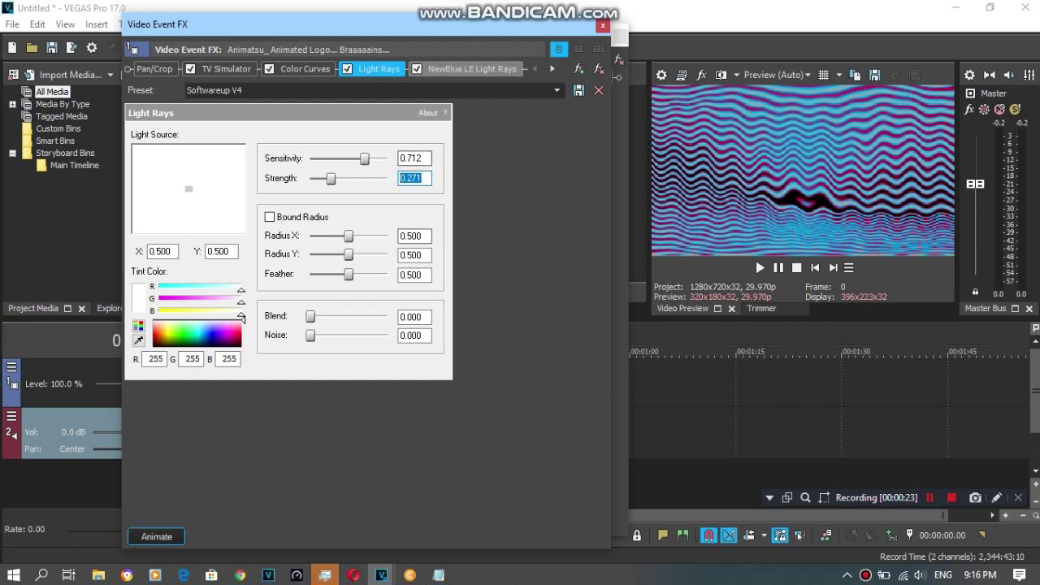
# Review the NewBlue LE Light Rays sensitivity, radius, feather, length and rays values.
pyautogui.click(468, 69)
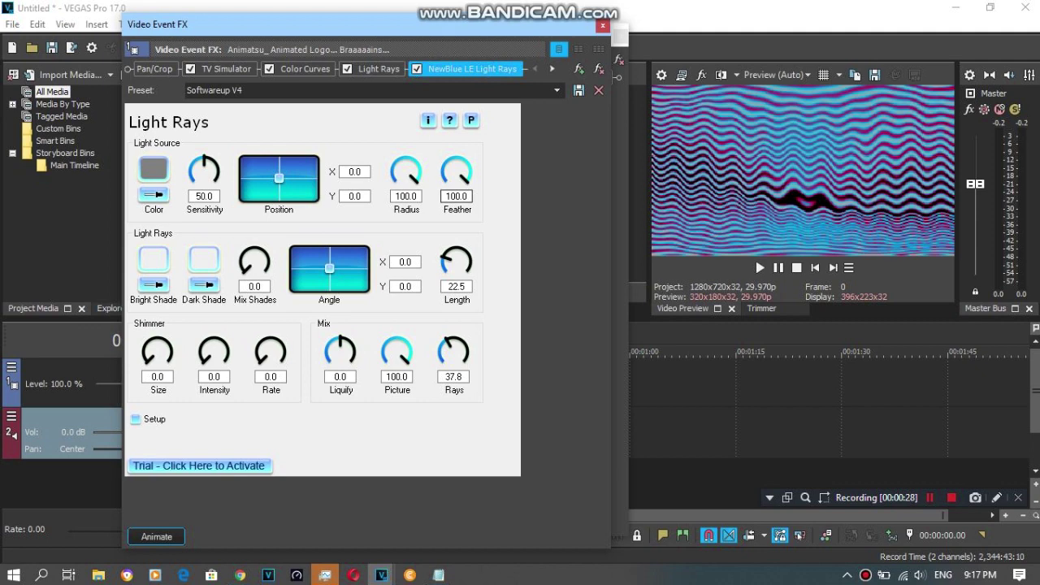
pyautogui.click(204, 196)
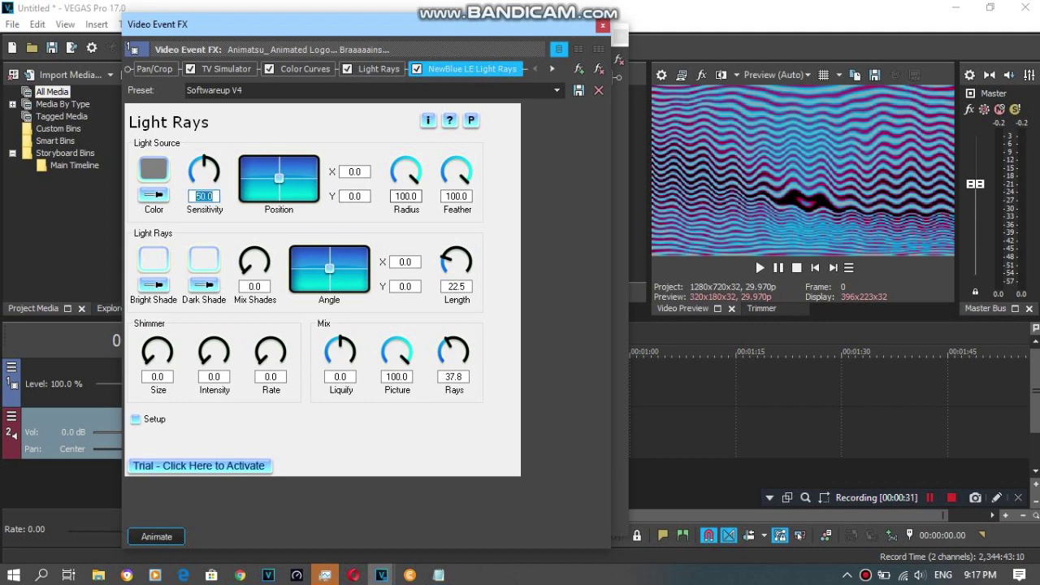
pyautogui.doubleClick(405, 196)
pyautogui.doubleClick(456, 196)
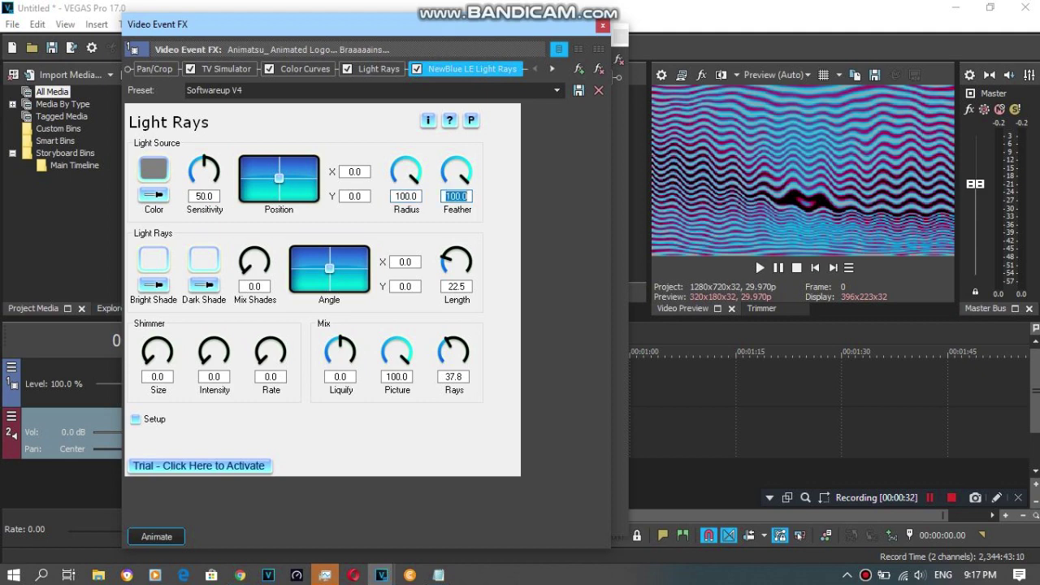
pyautogui.doubleClick(456, 286)
pyautogui.doubleClick(453, 377)
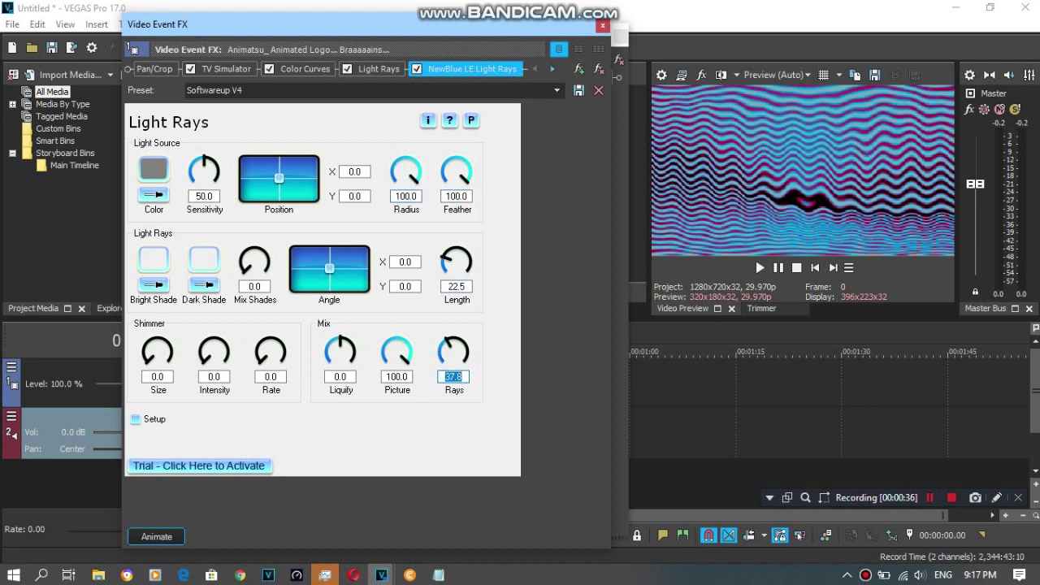
# Examine the NewBlue ME Ripple effect's amplitude and speed settings further along the video effect chain.
pyautogui.click(553, 69)
pyautogui.click(553, 69)
pyautogui.click(552, 69)
pyautogui.click(553, 69)
pyautogui.click(553, 69)
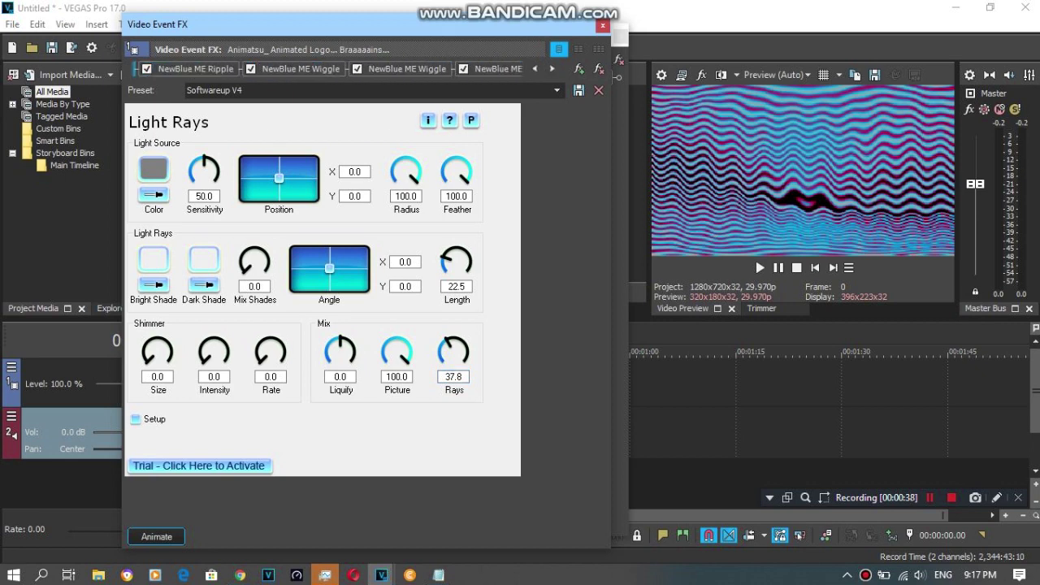
pyautogui.click(195, 70)
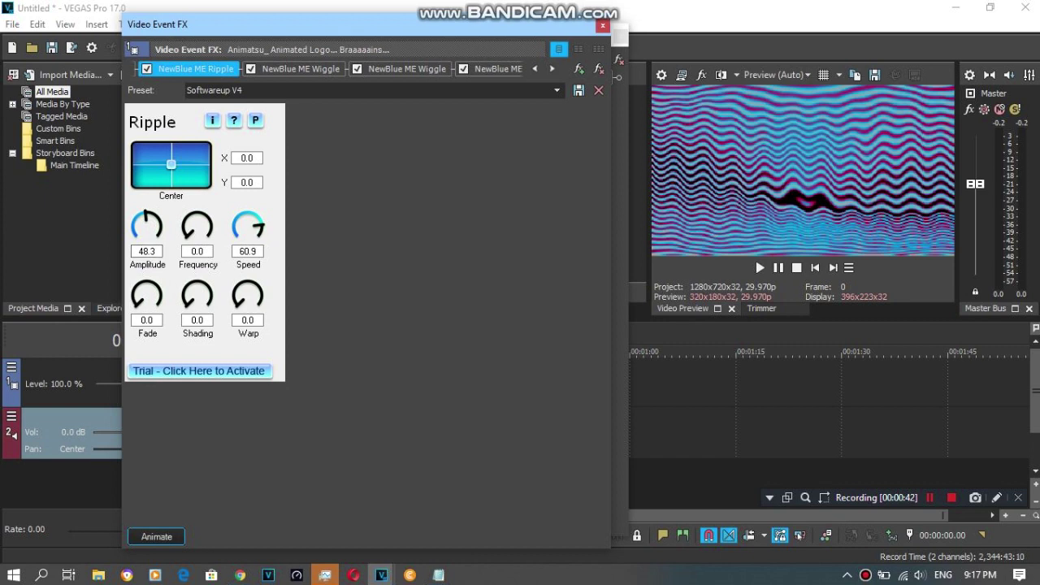
pyautogui.doubleClick(146, 251)
pyautogui.doubleClick(241, 251)
# Examine the first NewBlue ME Wiggle effect's rate, strength, drift, crop, edges and orientation settings.
pyautogui.click(294, 69)
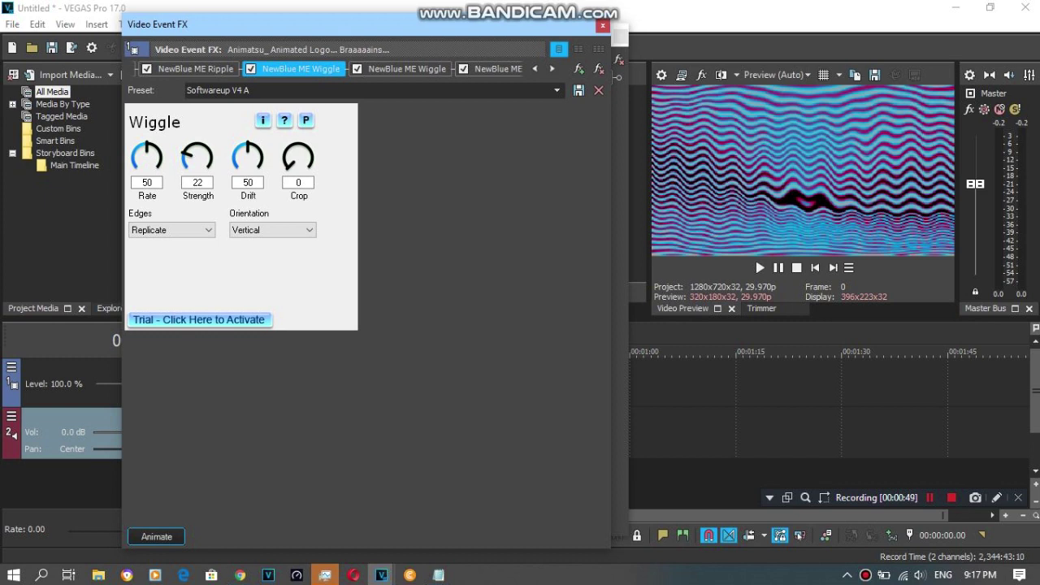
pyautogui.press('Tab')
pyautogui.press('Tab')
pyautogui.press('Tab')
pyautogui.press('Tab')
pyautogui.click(171, 230)
pyautogui.click(172, 230)
pyautogui.click(273, 230)
pyautogui.press('Escape')
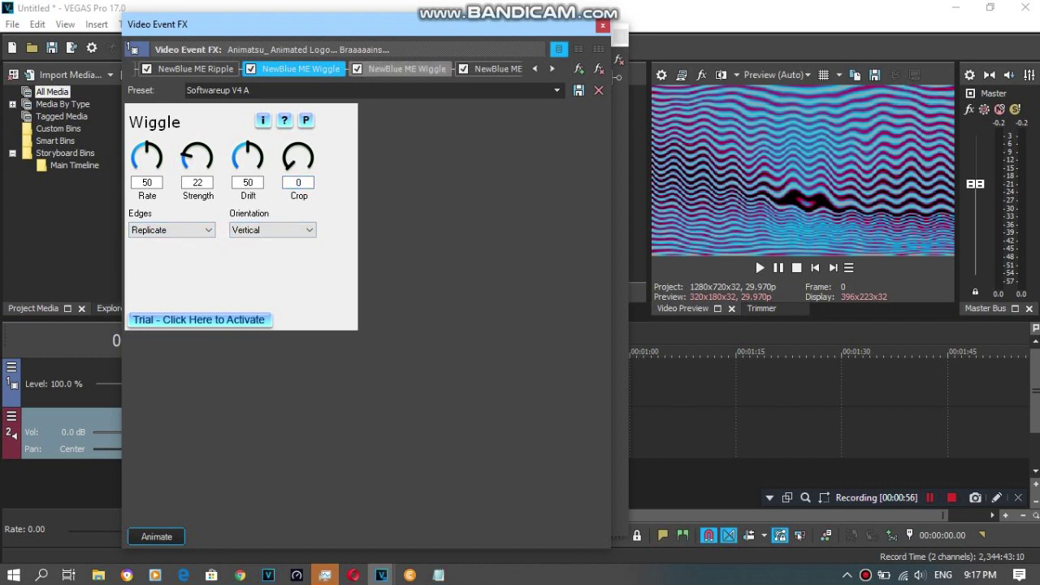
# Examine the second NewBlue ME Wiggle effect's numeric values along with its edges and orientation options.
pyautogui.click(407, 69)
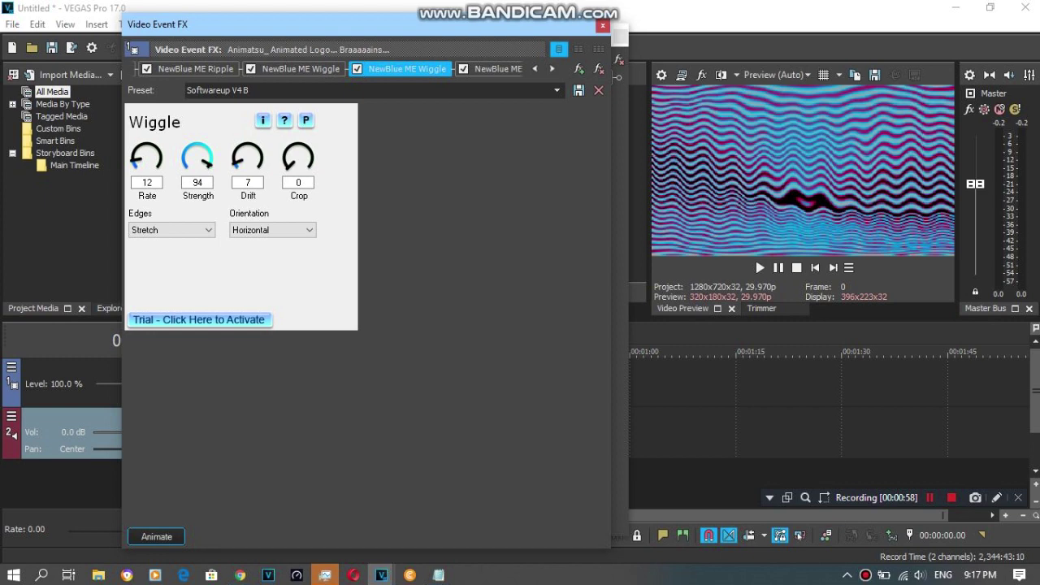
pyautogui.press('Tab')
pyautogui.press('Tab')
pyautogui.press('Tab')
pyautogui.press('Tab')
pyautogui.hotkey('alt', 'Down')
pyautogui.press('Escape')
pyautogui.press('Tab')
pyautogui.hotkey('alt', 'Down')
pyautogui.click(273, 230)
# Examine the third NewBlue ME Wiggle effect's numeric values along with its edges and orientation options.
pyautogui.click(495, 69)
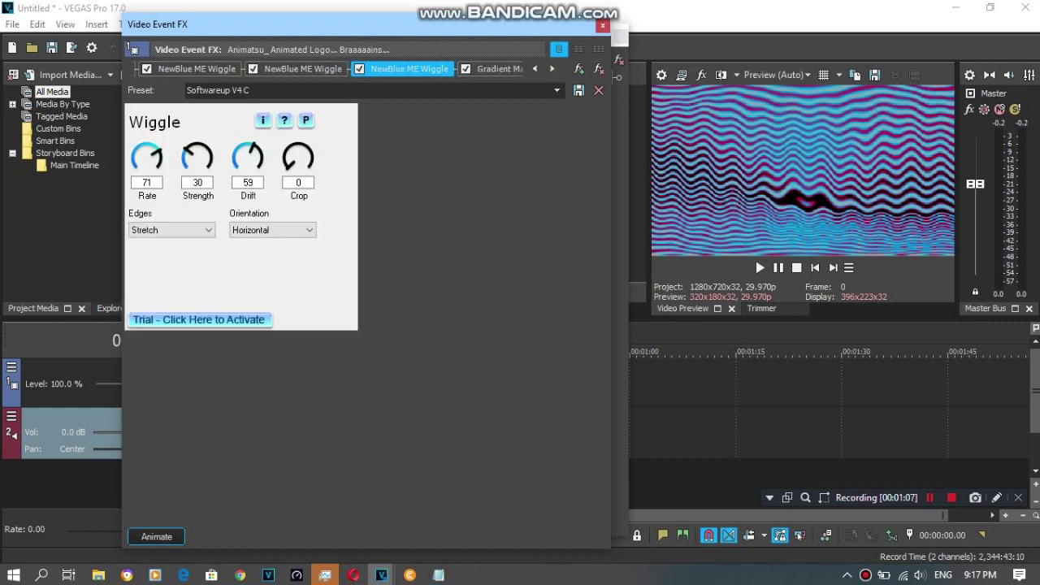
pyautogui.press('Tab')
pyautogui.press('Tab')
pyautogui.press('Tab')
pyautogui.press('Tab')
pyautogui.press('Tab')
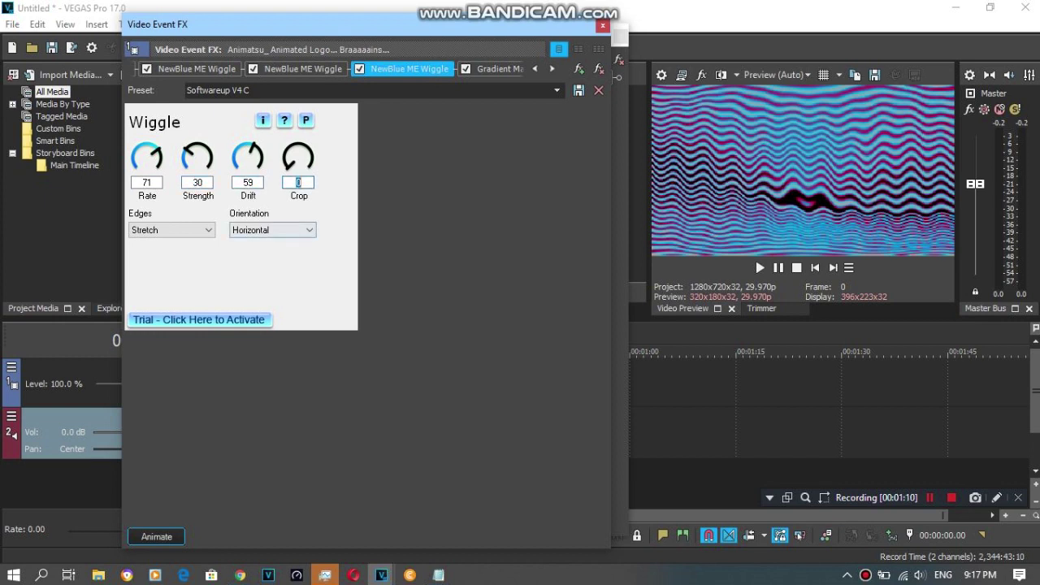
pyautogui.hotkey('alt', 'Down')
pyautogui.press('Escape')
pyautogui.press('Tab')
pyautogui.hotkey('alt', 'Down')
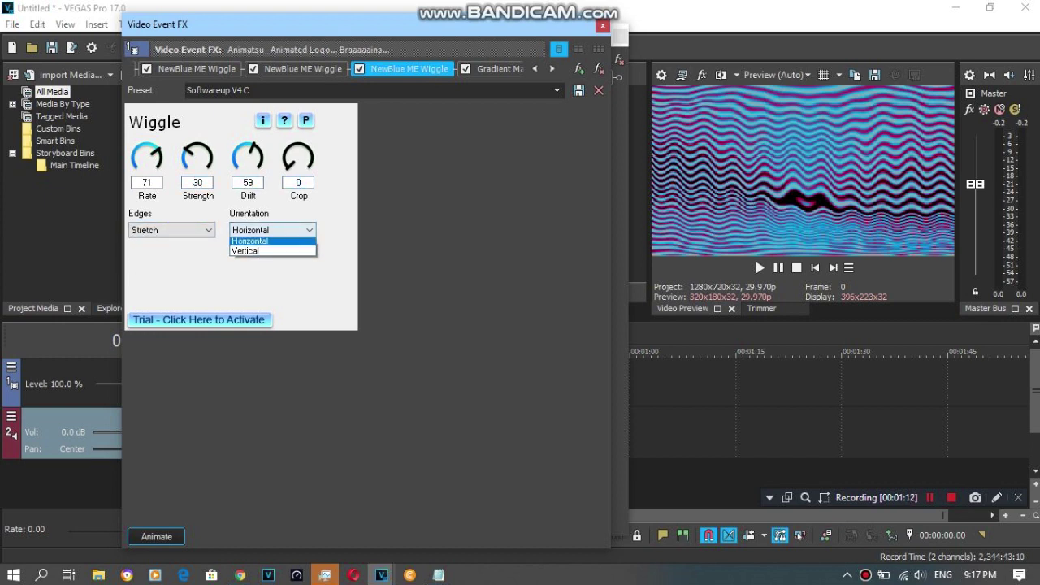
pyautogui.press('Escape')
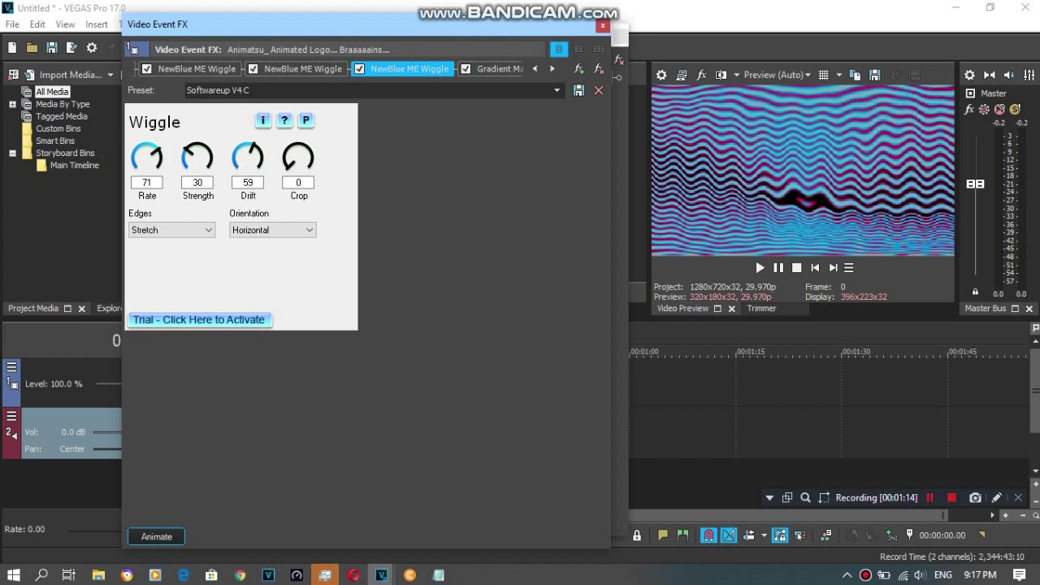
# Inspect the color of each Gradient Map control point from 0 to 5, and close the Video Event FX window.
pyautogui.click(552, 69)
pyautogui.click(397, 69)
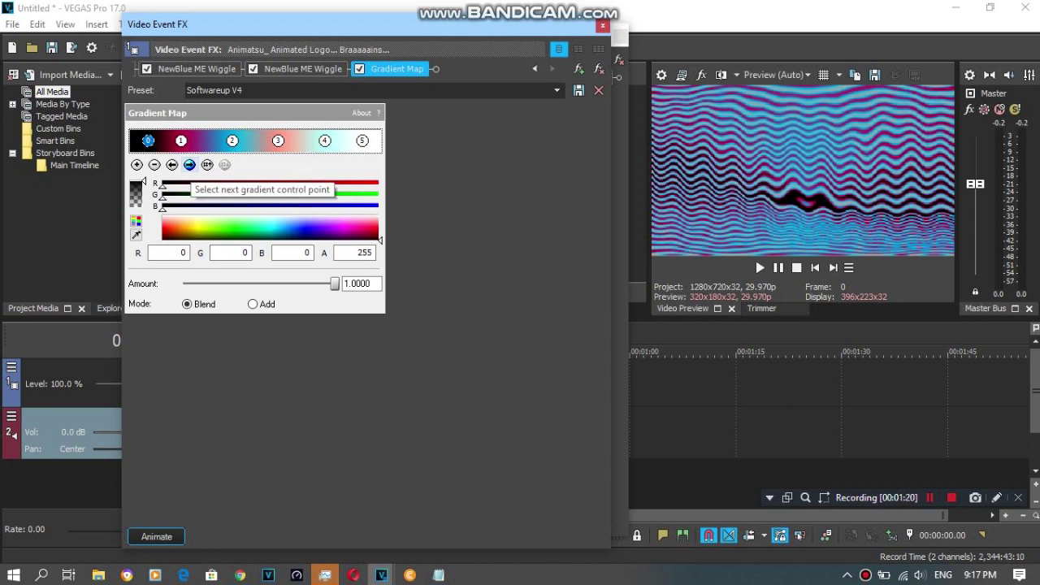
pyautogui.click(190, 165)
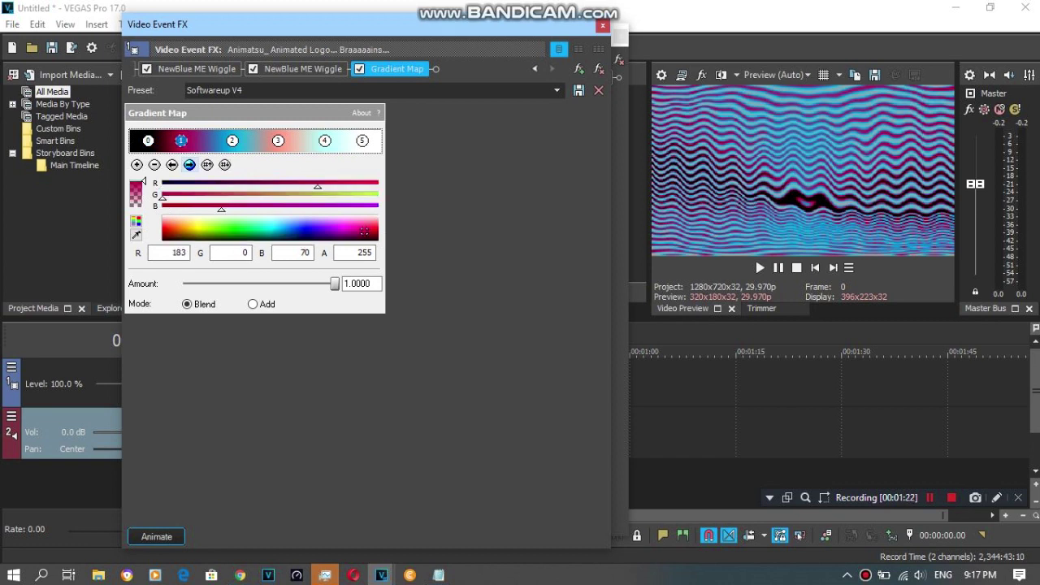
pyautogui.click(189, 165)
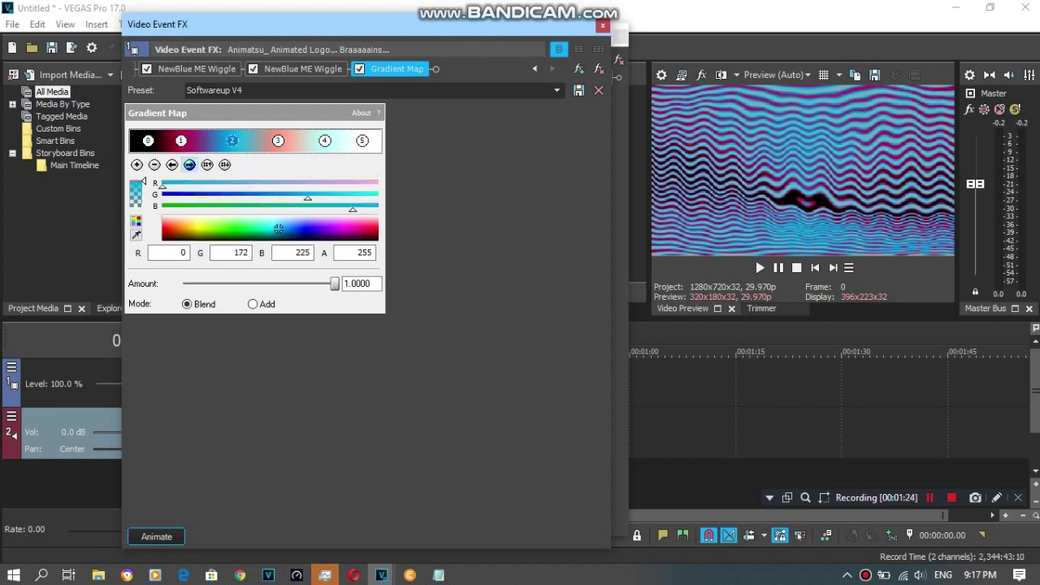
pyautogui.click(189, 165)
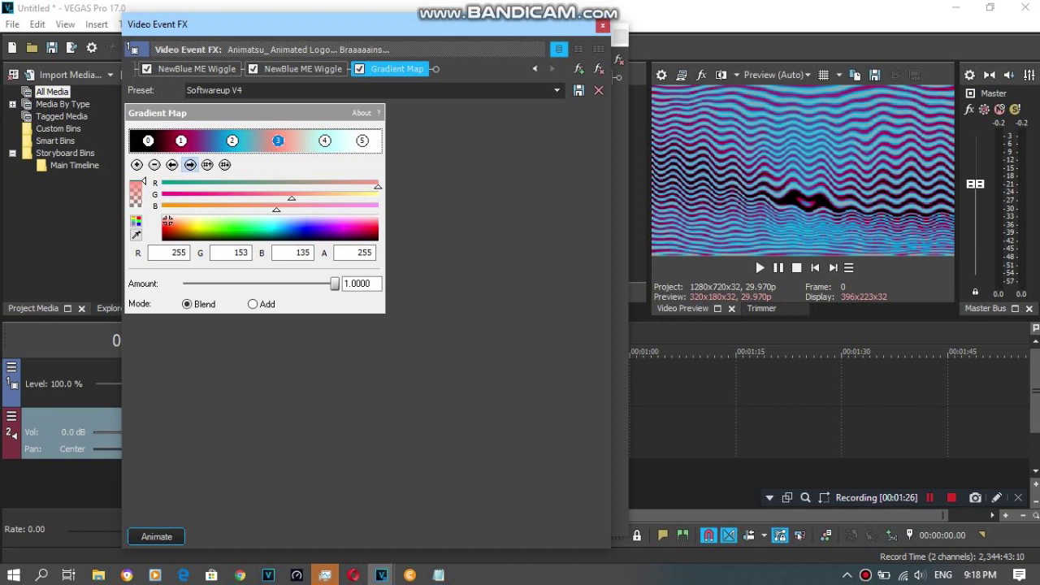
pyautogui.click(189, 165)
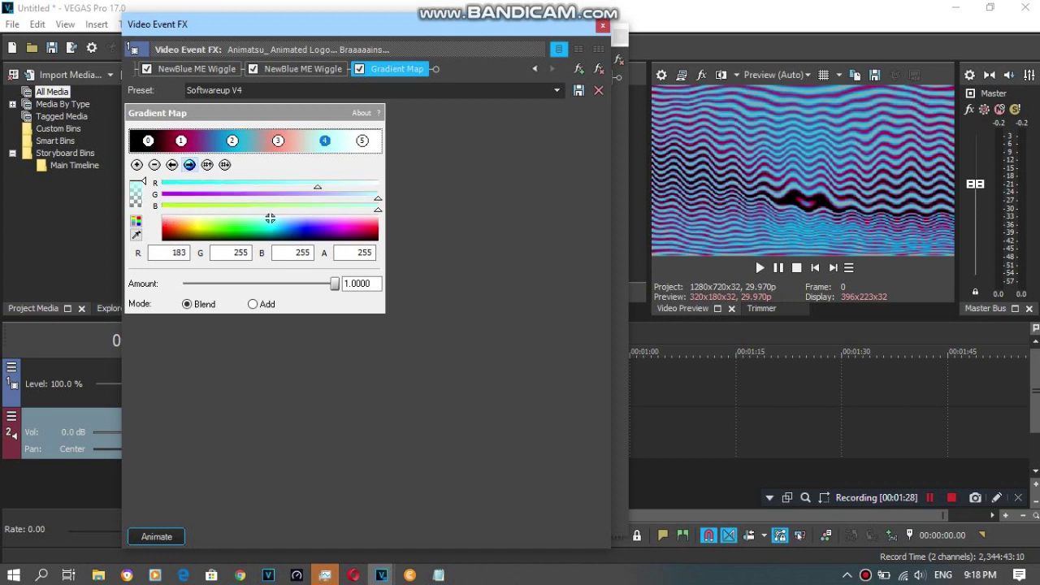
pyautogui.click(190, 165)
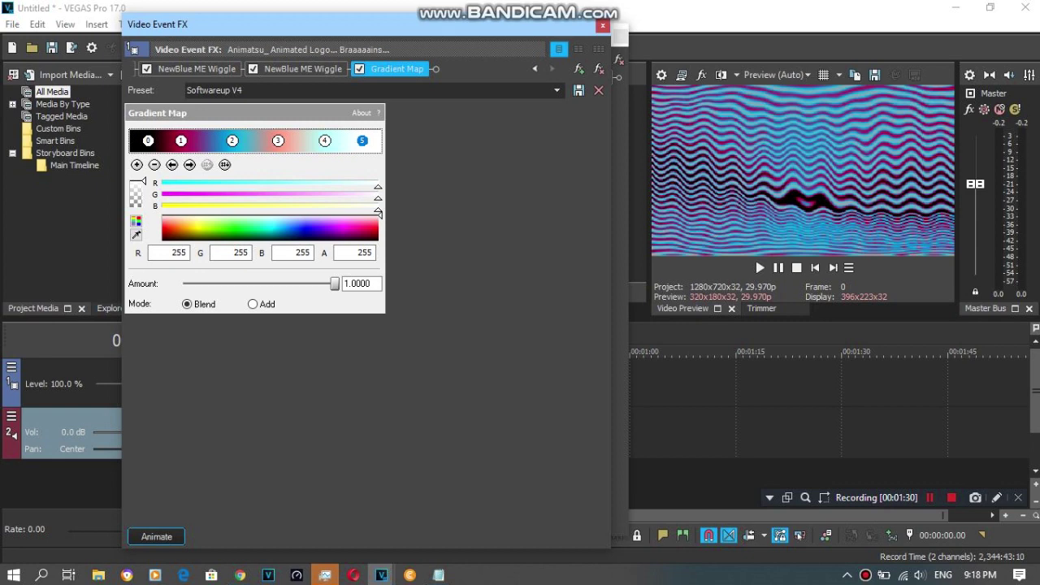
pyautogui.click(603, 26)
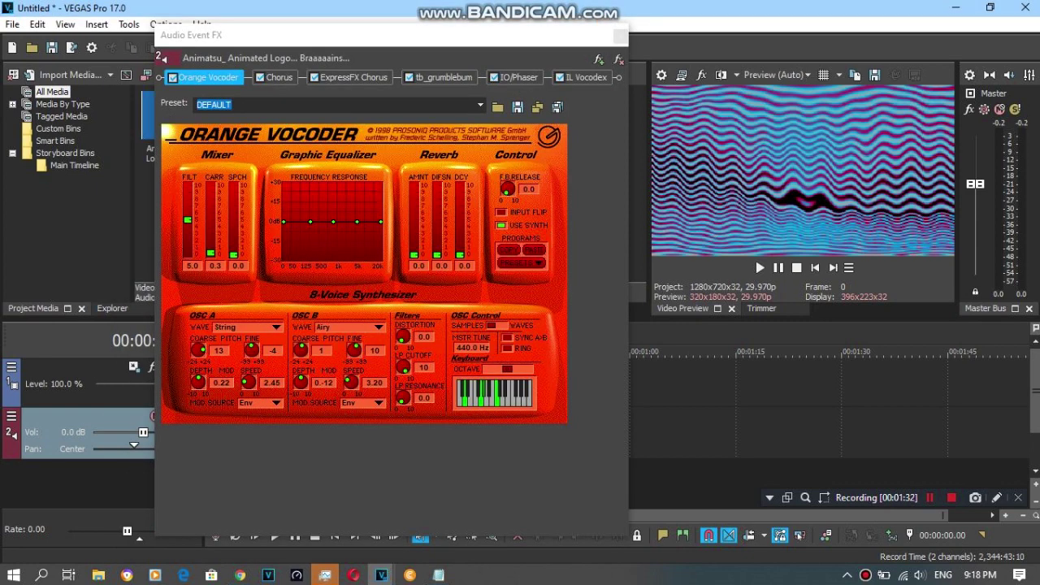
# Apply the JAZZ VOCODER preset to the Orange Vocoder audio effect.
pyautogui.click(480, 105)
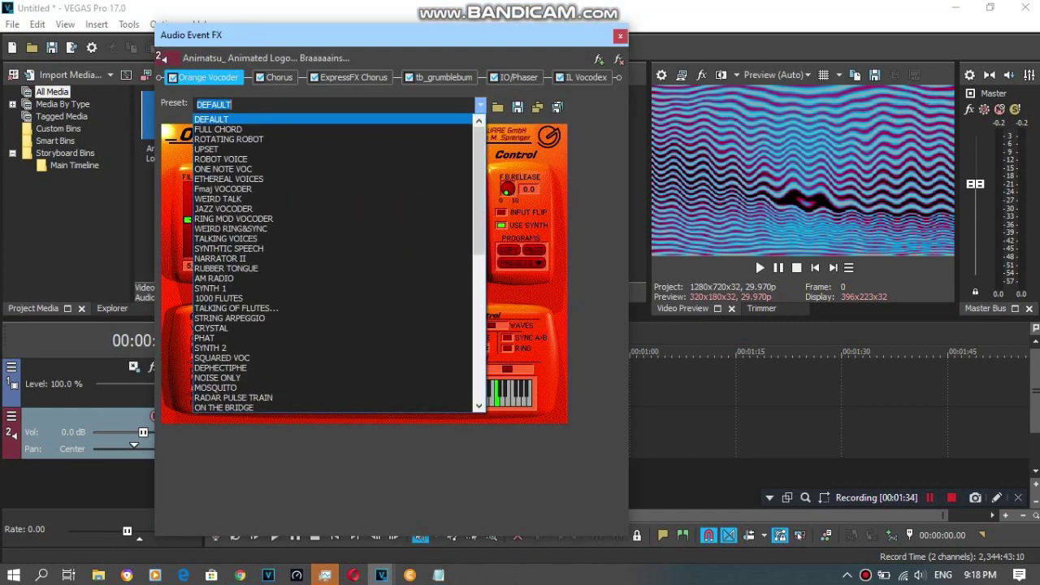
pyautogui.click(225, 209)
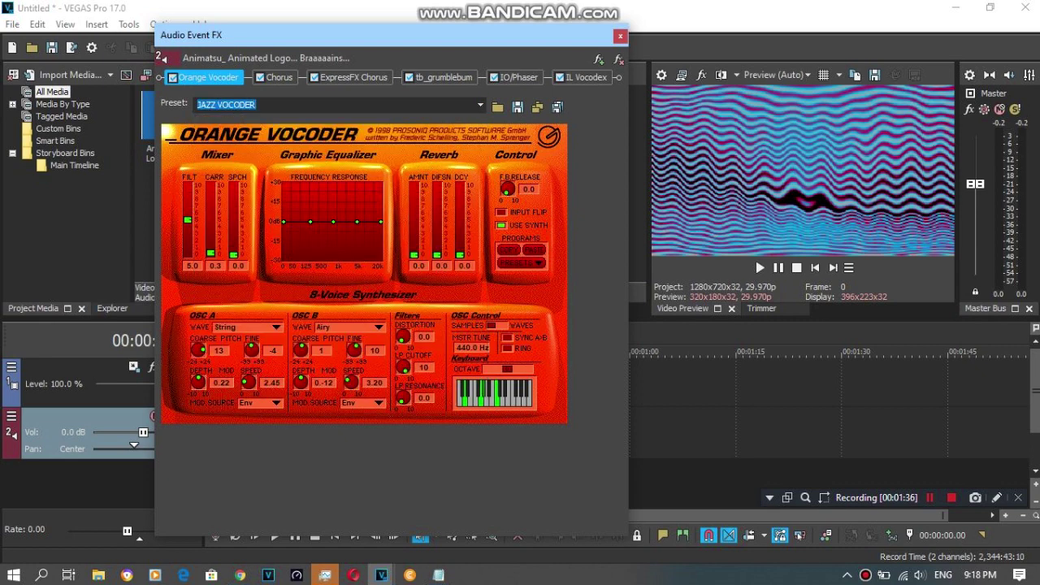
pyautogui.moveTo(257, 105); pyautogui.dragTo(197, 104)
pyautogui.click(247, 105)
pyautogui.click(247, 105)
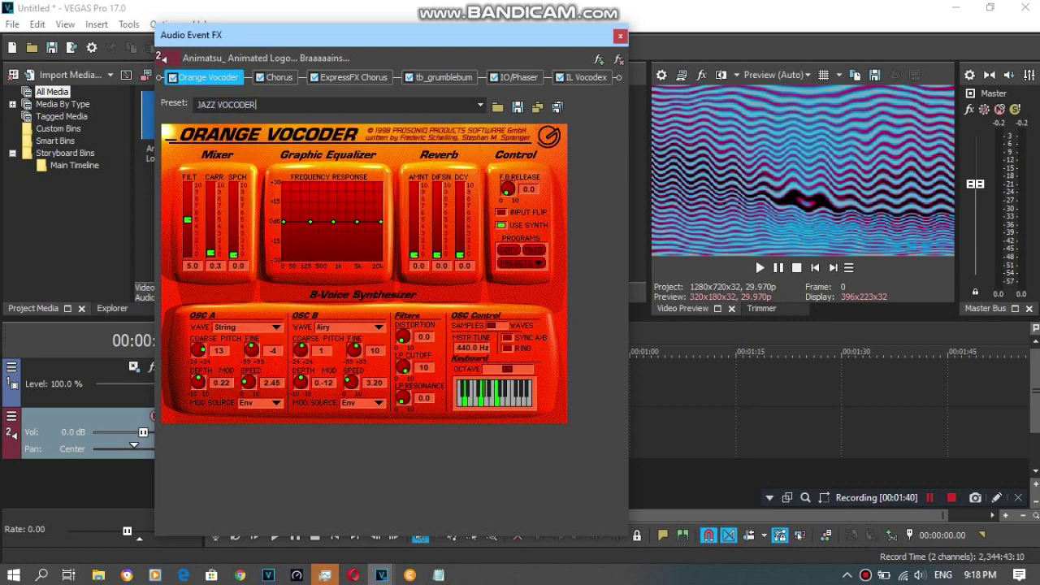
# Apply the Crazy Diamond preset to the Chorus audio effect and reposition the Audio Event FX window.
pyautogui.click(279, 78)
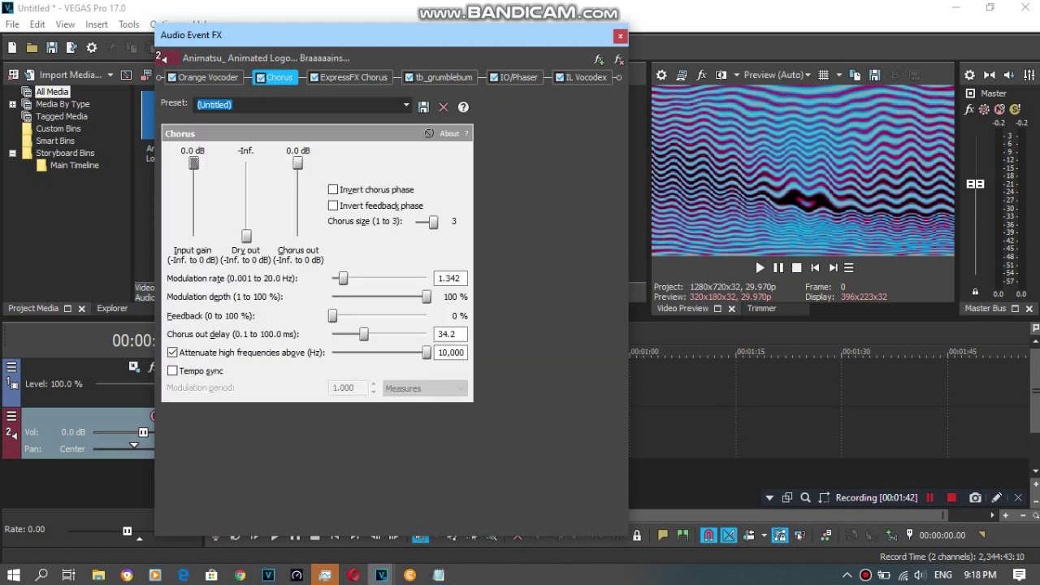
pyautogui.click(406, 105)
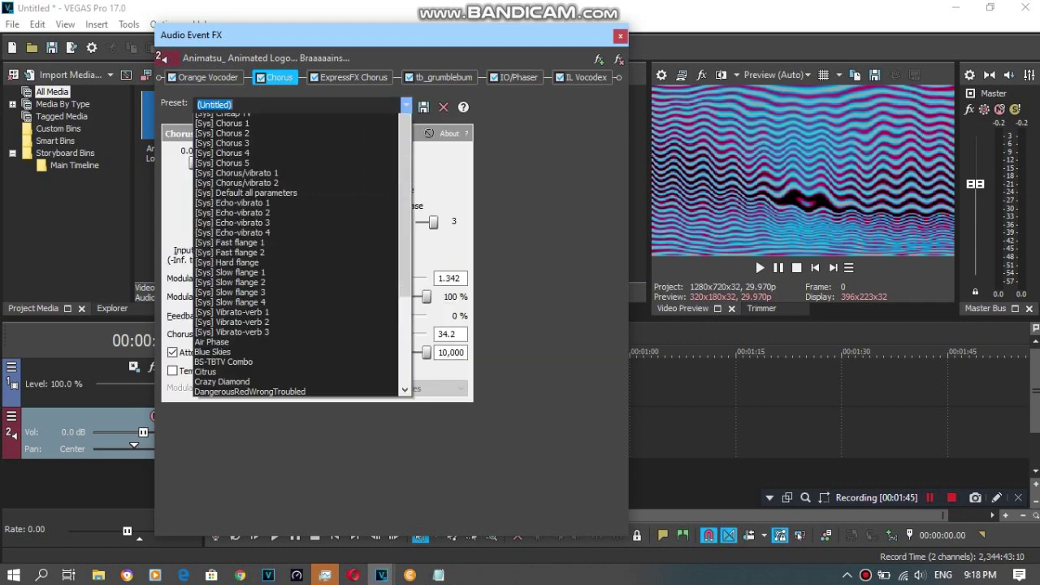
pyautogui.click(222, 397)
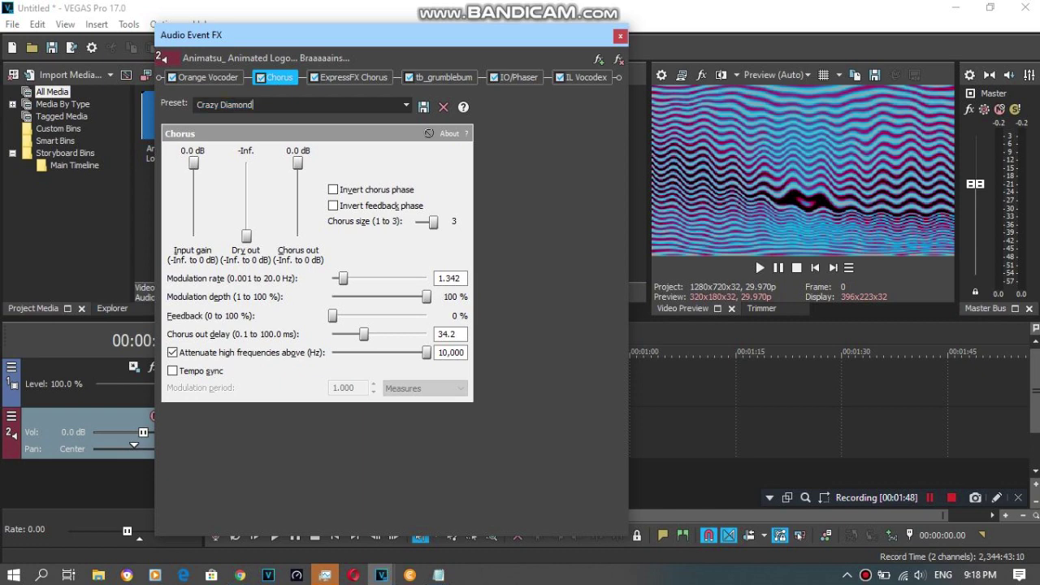
pyautogui.moveTo(332, 35); pyautogui.dragTo(301, 20)
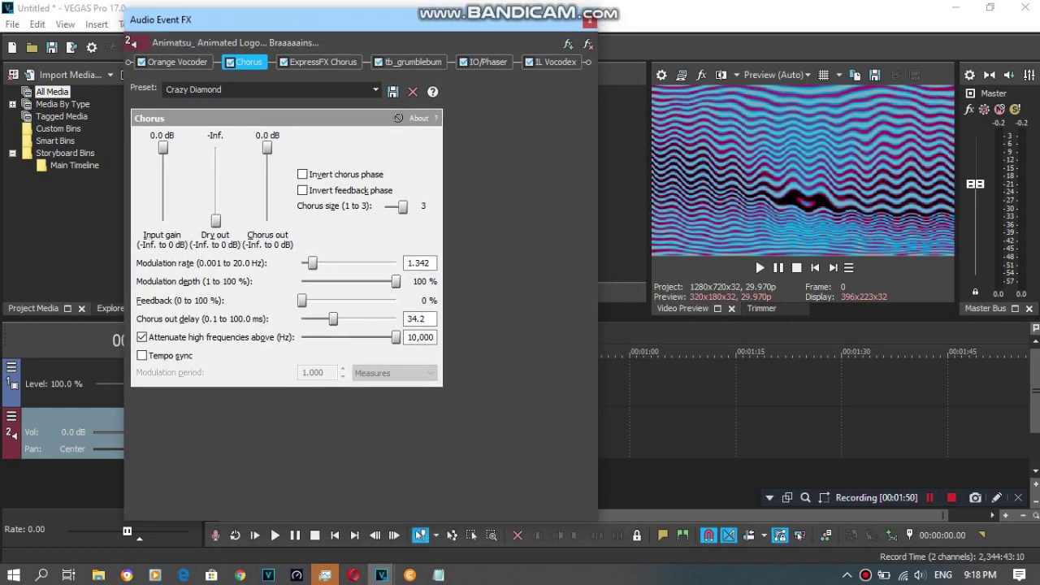
# Apply the What Teh X preset to the ExpressFX Chorus audio effect.
pyautogui.click(323, 63)
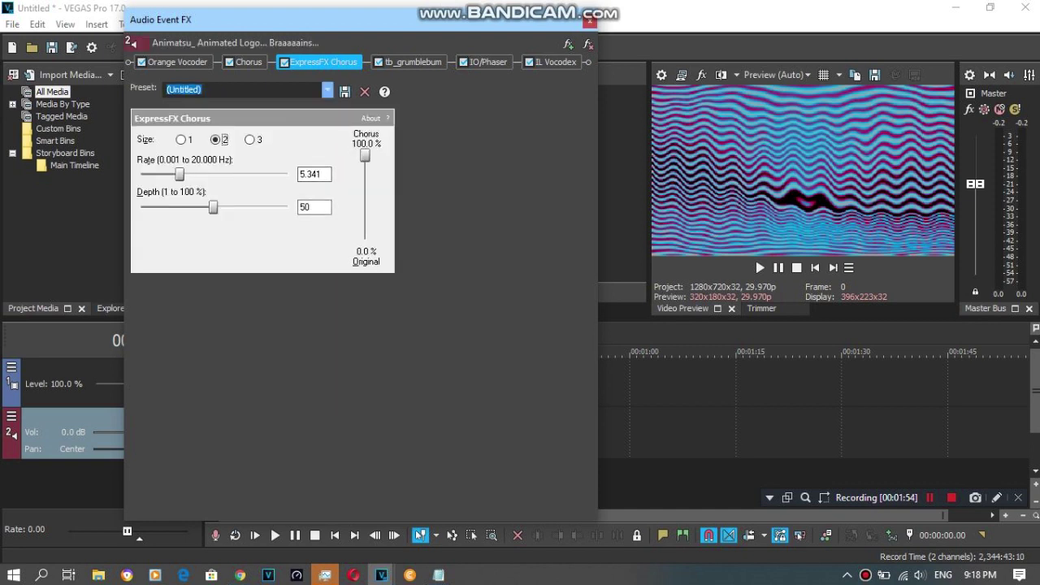
pyautogui.click(326, 89)
pyautogui.scroll(-1, 244, 244)
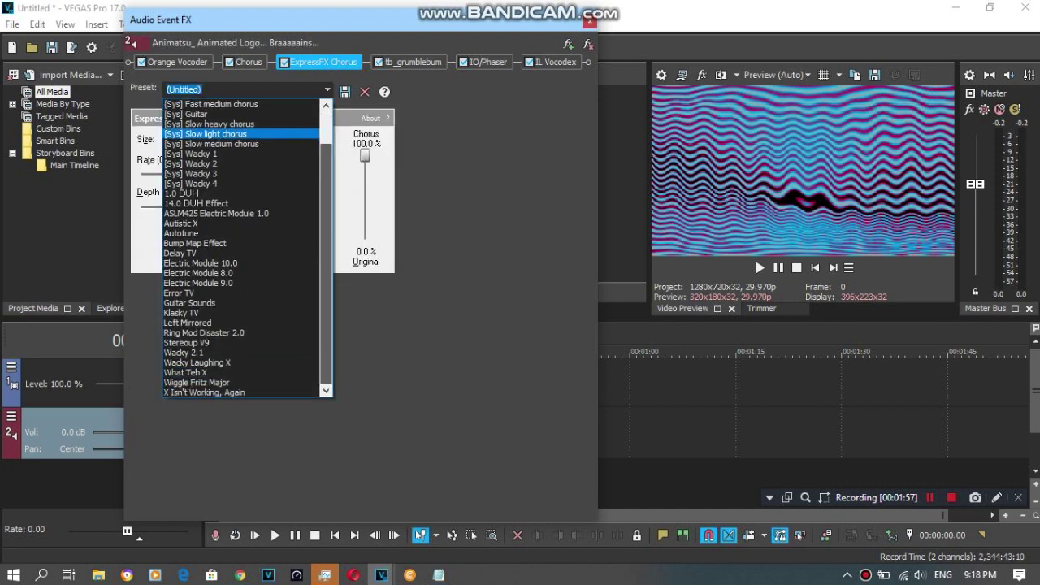
pyautogui.click(211, 372)
pyautogui.moveTo(213, 90); pyautogui.dragTo(165, 89)
pyautogui.click(231, 89)
# Select the init preset for the tb_grumblebum audio effect.
pyautogui.click(413, 62)
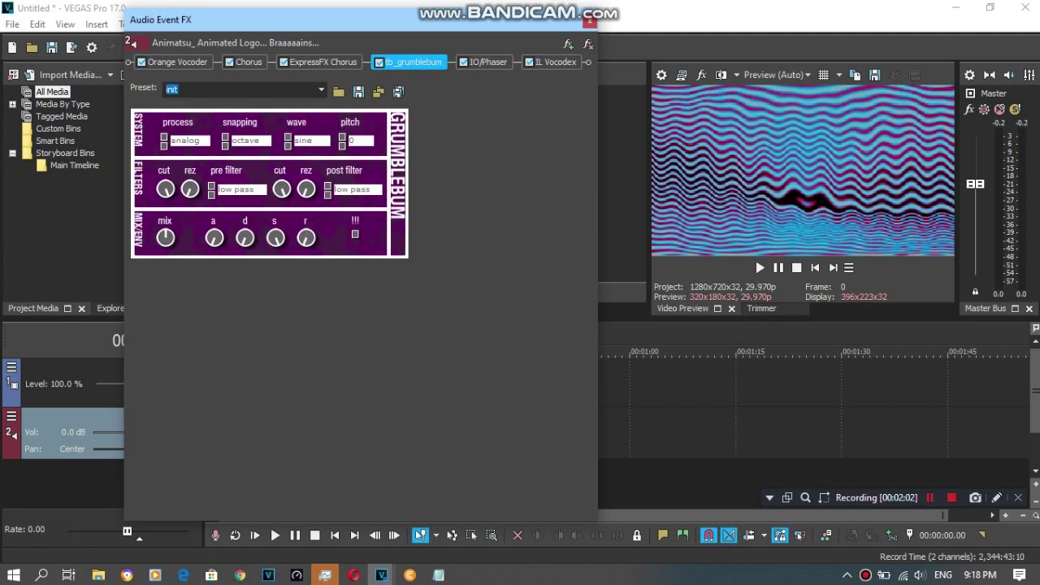
pyautogui.click(321, 89)
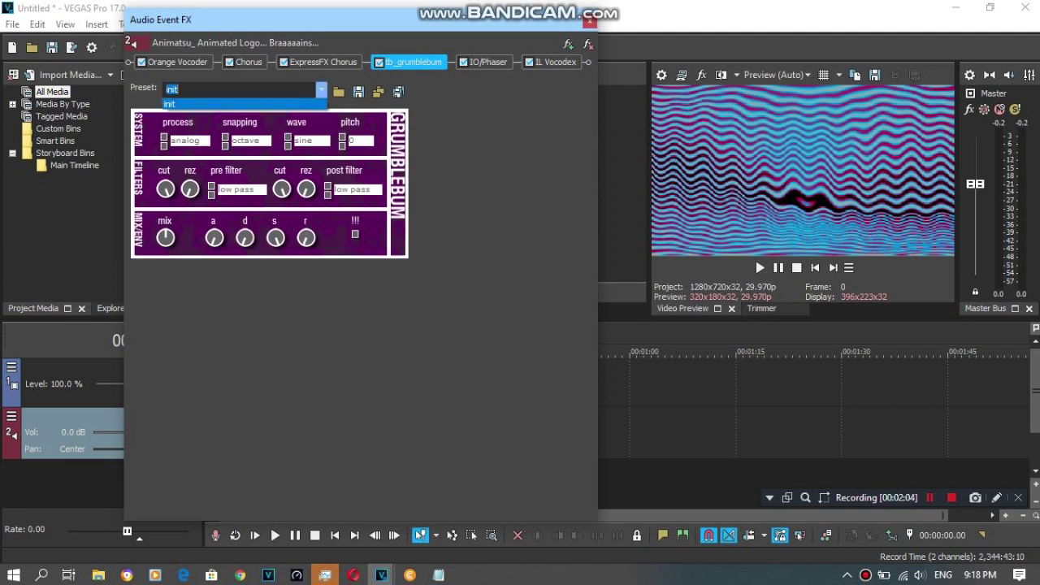
pyautogui.press('Return')
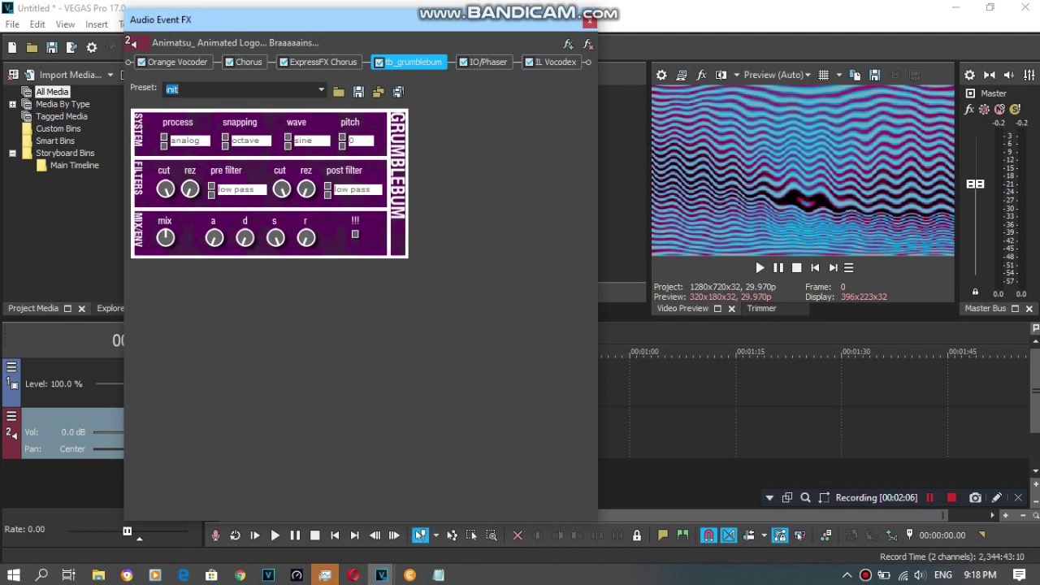
# Examine the process, snapping and wave options of the tb_grumblebum audio effect.
pyautogui.click(189, 141)
pyautogui.click(205, 141)
pyautogui.click(190, 154)
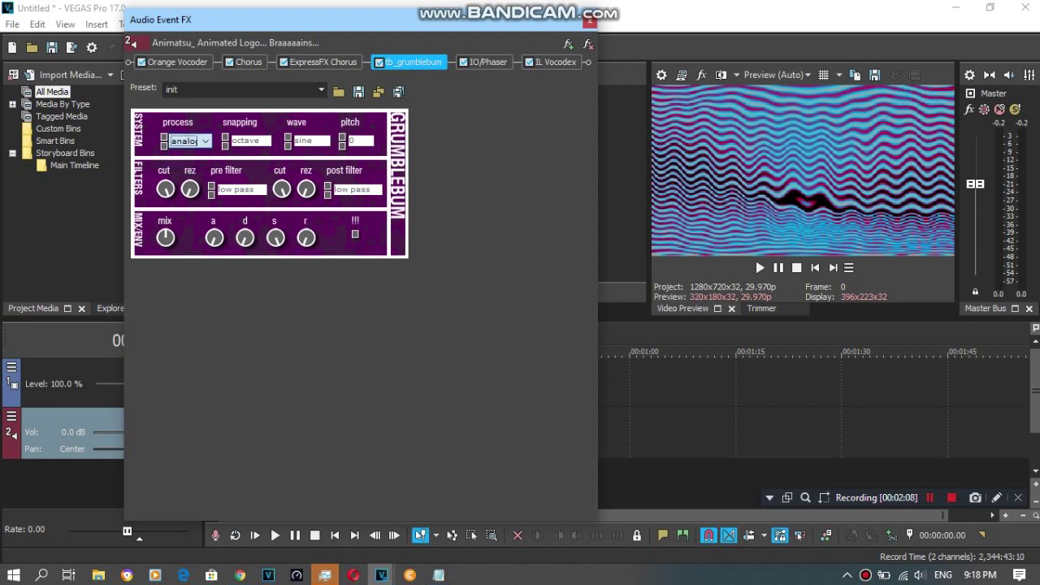
pyautogui.press('Tab')
pyautogui.hotkey('alt', 'Down')
pyautogui.press('Escape')
pyautogui.press('Tab')
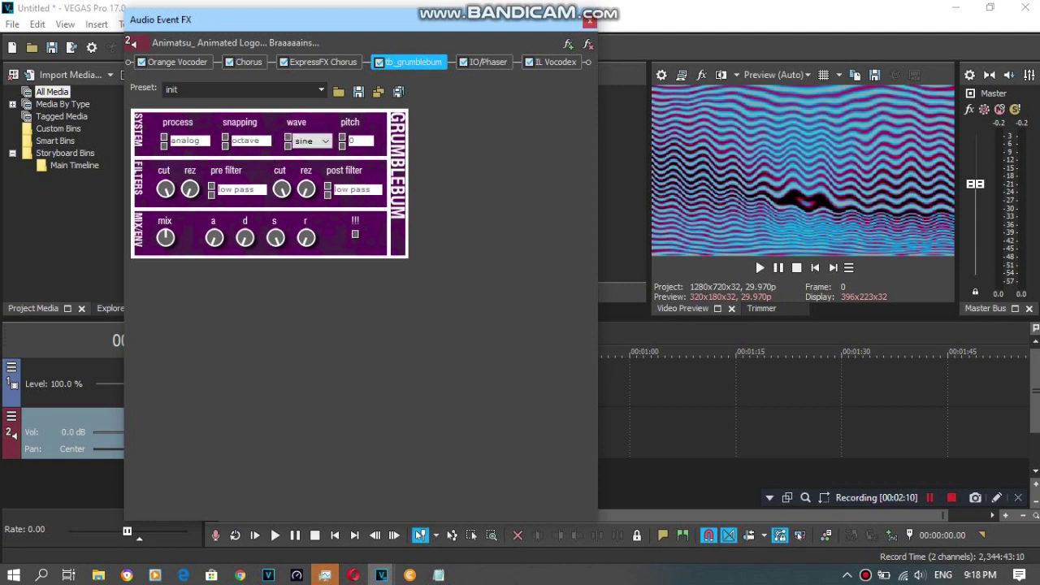
pyautogui.hotkey('alt', 'Down')
pyautogui.press('Escape')
# Apply the 16 Segments preset to the IO/Phaser audio effect.
pyautogui.click(489, 62)
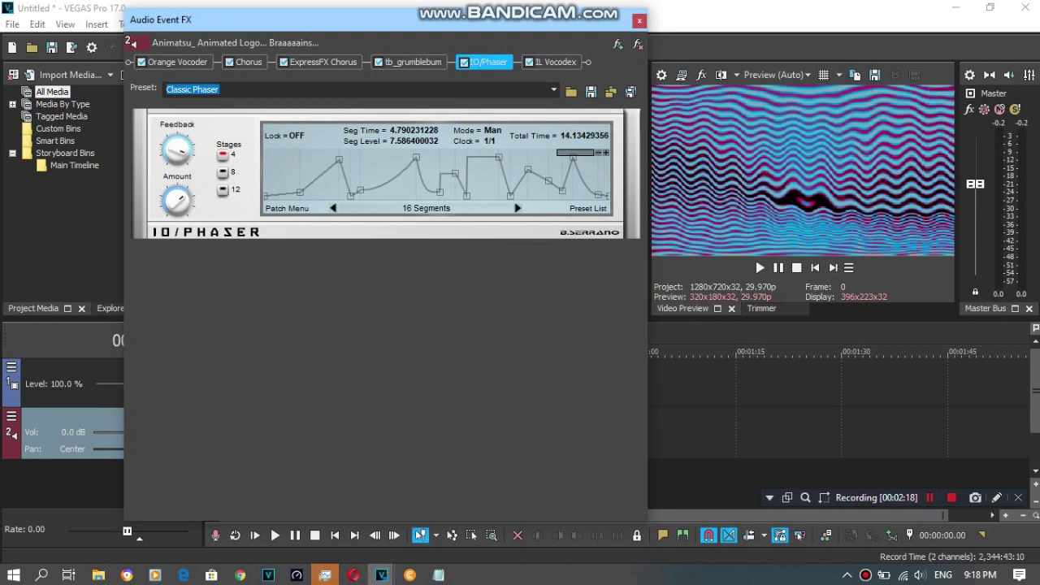
pyautogui.click(555, 90)
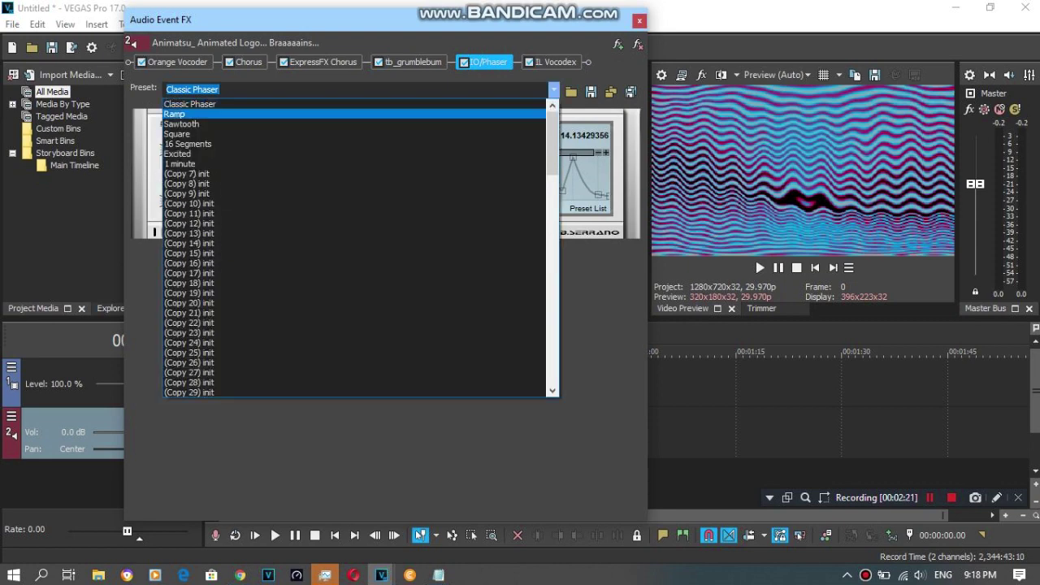
pyautogui.press('Return')
pyautogui.click(214, 89)
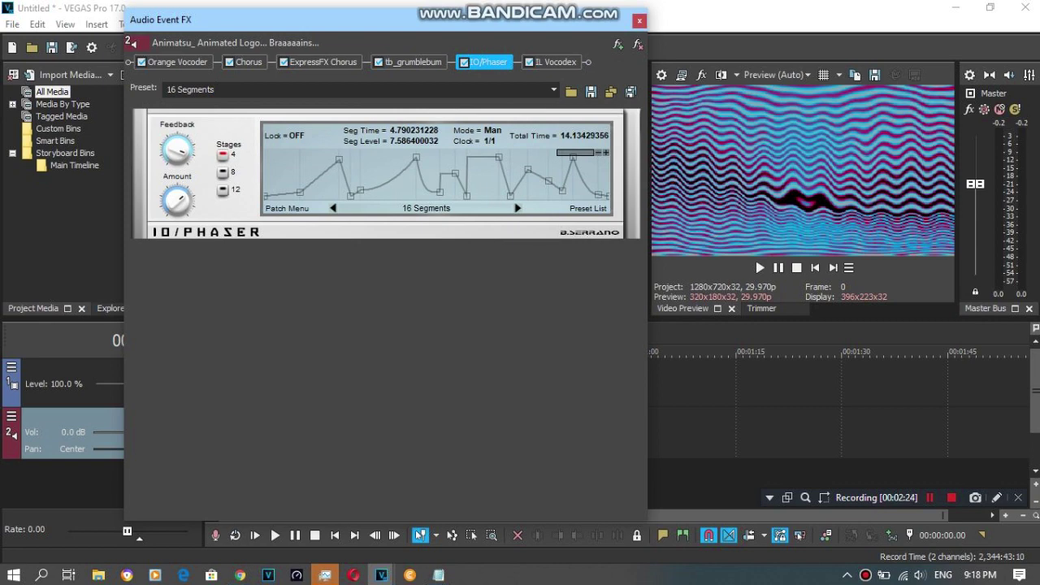
# Show the IL Vocodex audio effect, then reposition and narrow the Audio Event FX window.
pyautogui.click(556, 62)
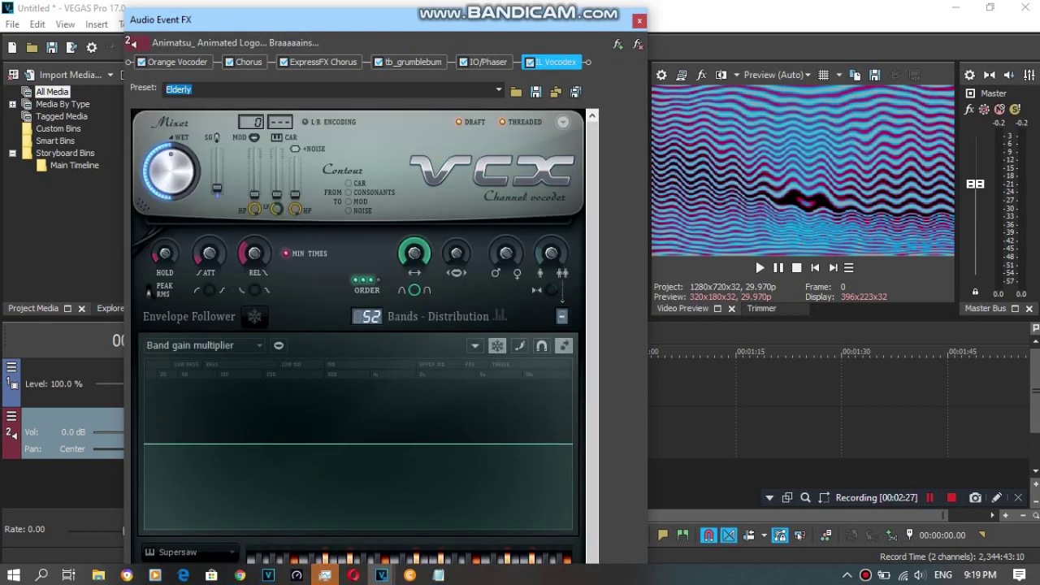
pyautogui.moveTo(462, 20)
pyautogui.mouseDown()
pyautogui.moveTo(457, 61)
pyautogui.moveTo(458, 14)
pyautogui.moveTo(465, 26)
pyautogui.mouseUp()
pyautogui.moveTo(651, 234); pyautogui.dragTo(609, 233)
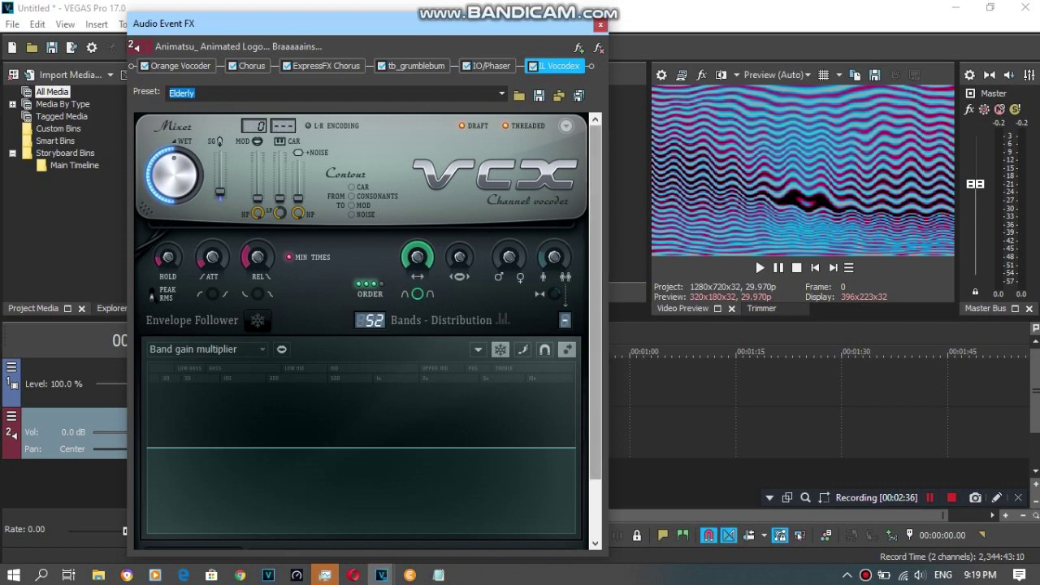
# Examine the IL Vocodex effect's band count, band width and modulator settings and its Elderly preset.
pyautogui.moveTo(595, 236); pyautogui.dragTo(596, 277)
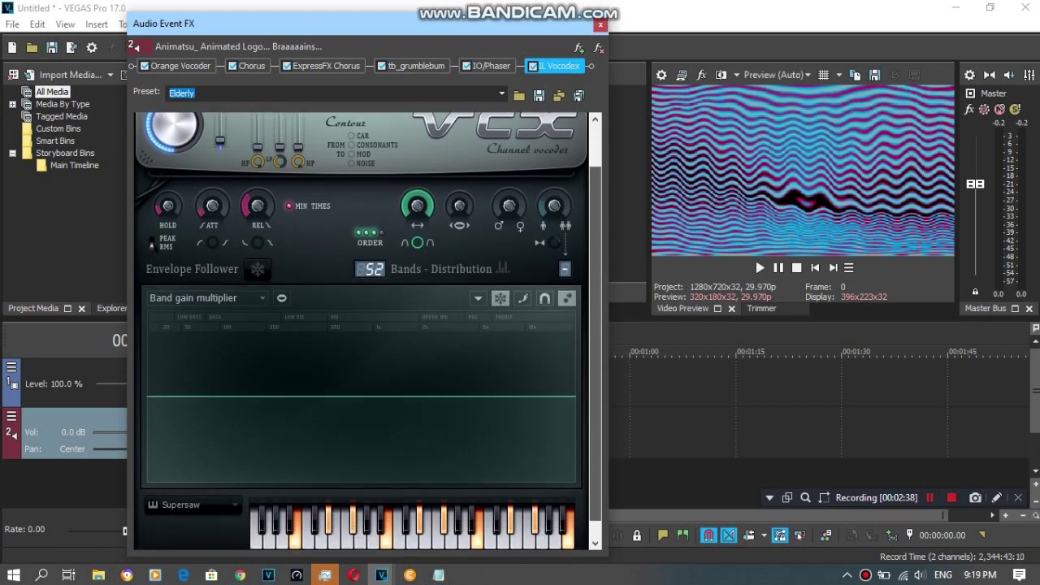
pyautogui.scroll(-1, 366, 325)
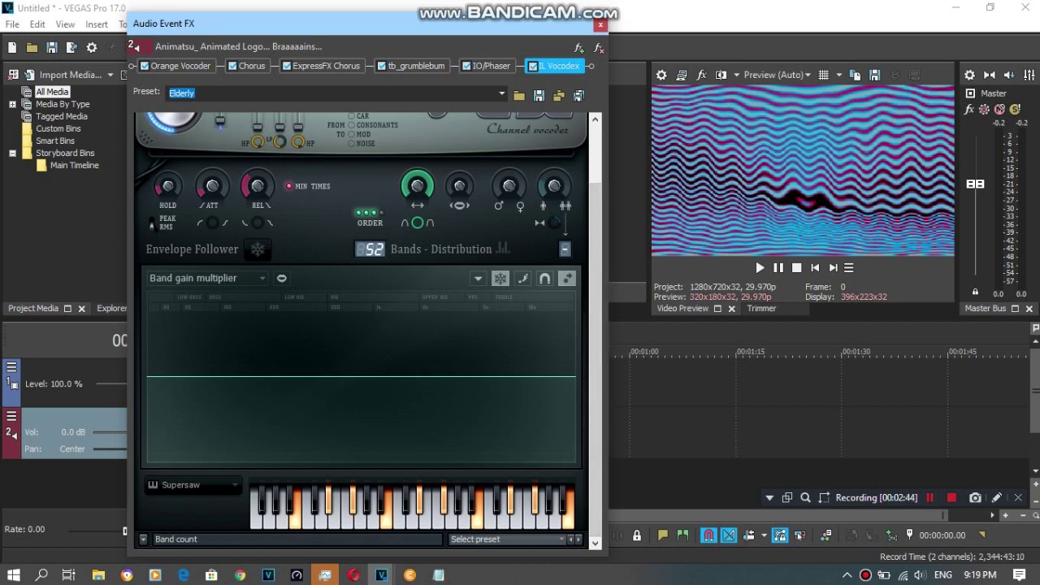
pyautogui.moveTo(371, 249); pyautogui.dragTo(371, 253)
pyautogui.scroll(1, 371, 248)
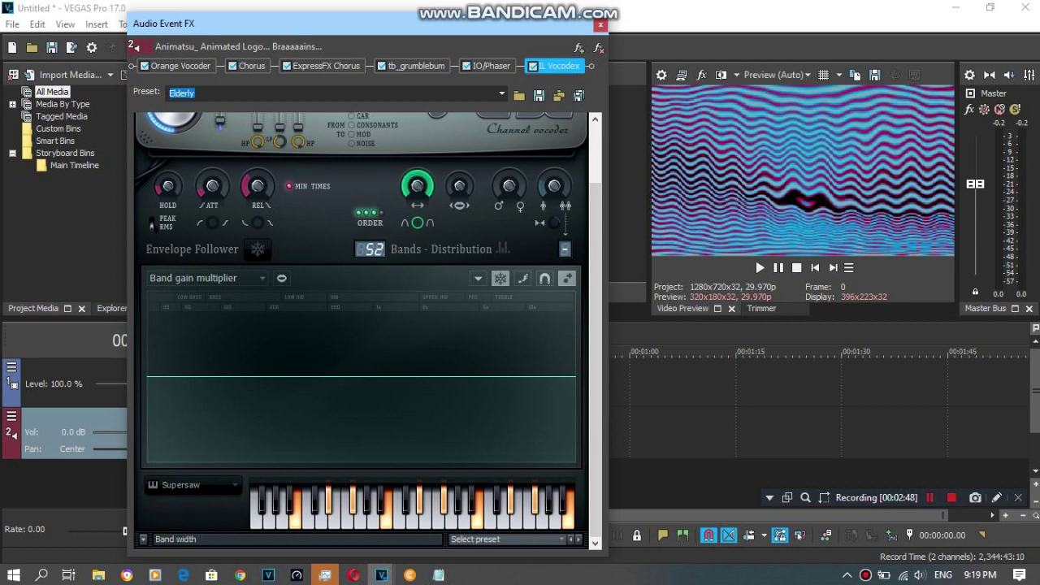
pyautogui.moveTo(418, 186)
pyautogui.mouseDown()
pyautogui.moveTo(417, 205)
pyautogui.moveTo(418, 187)
pyautogui.mouseUp()
pyautogui.scroll(2, 417, 186)
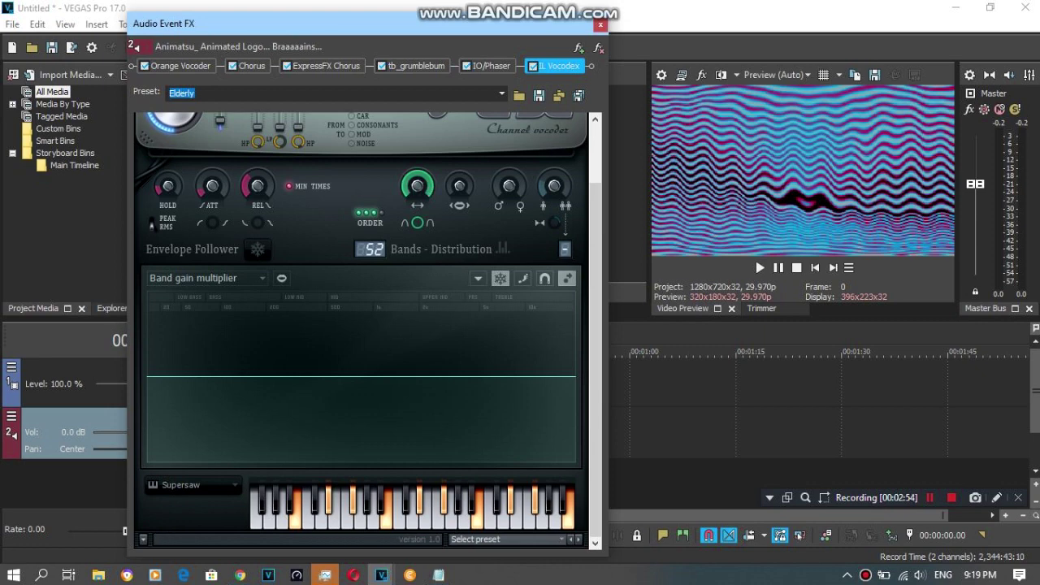
pyautogui.click(258, 142)
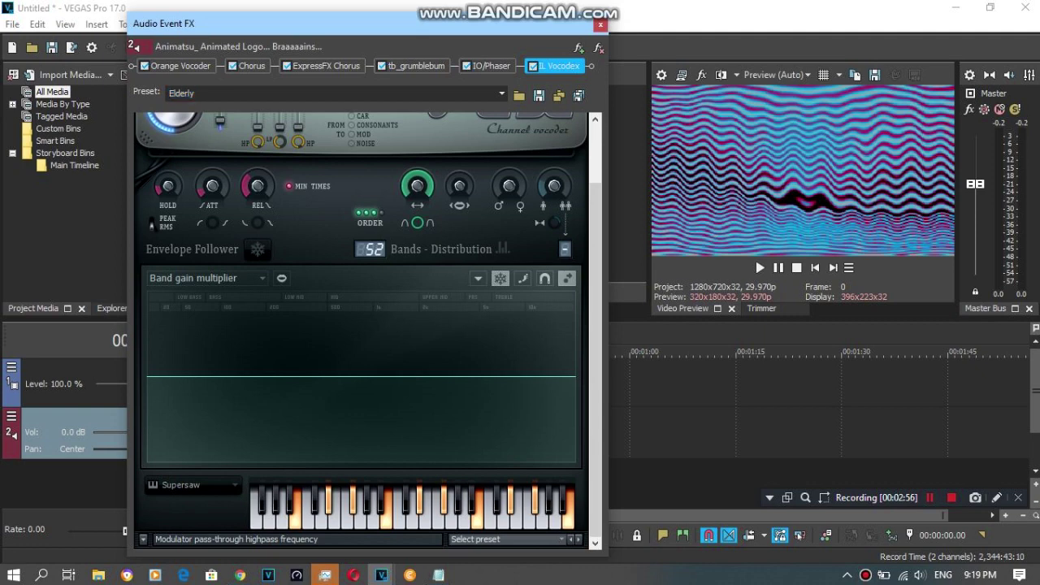
pyautogui.click(195, 93)
pyautogui.click(195, 93)
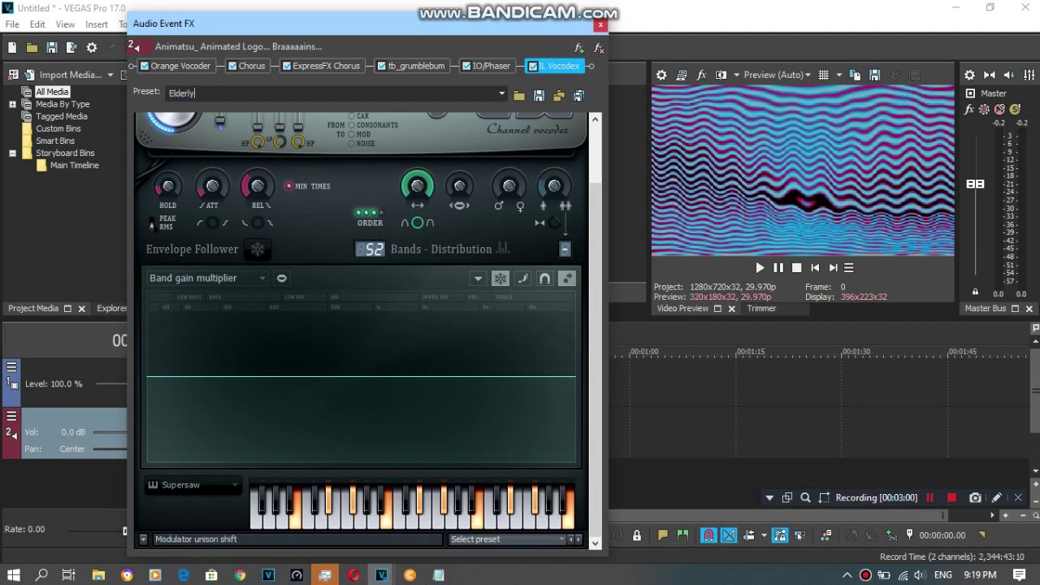
# Close the Audio Event FX window, select the clip's full time range on the timeline and play it back.
pyautogui.click(601, 25)
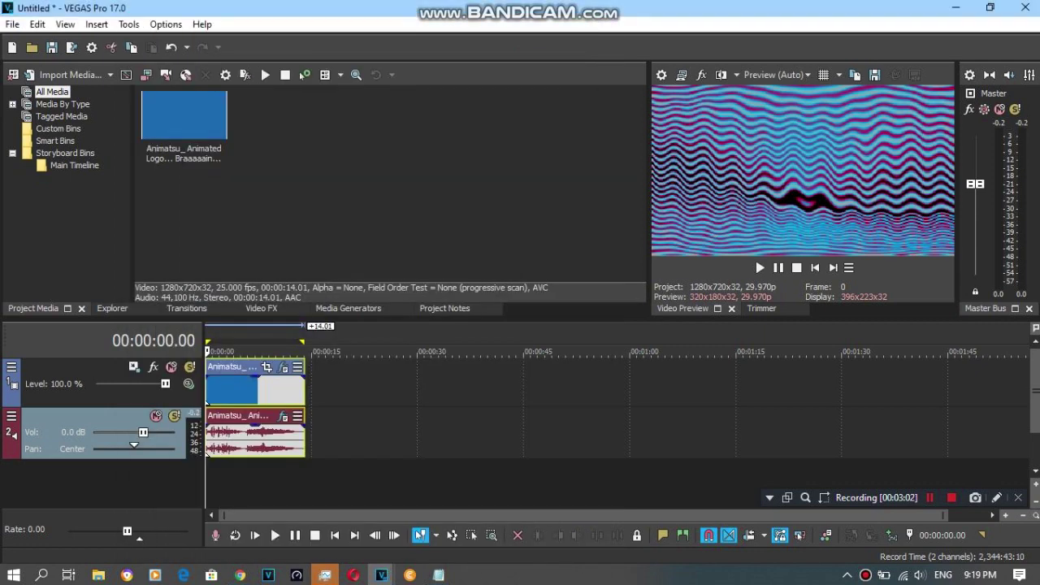
pyautogui.doubleClick(250, 440)
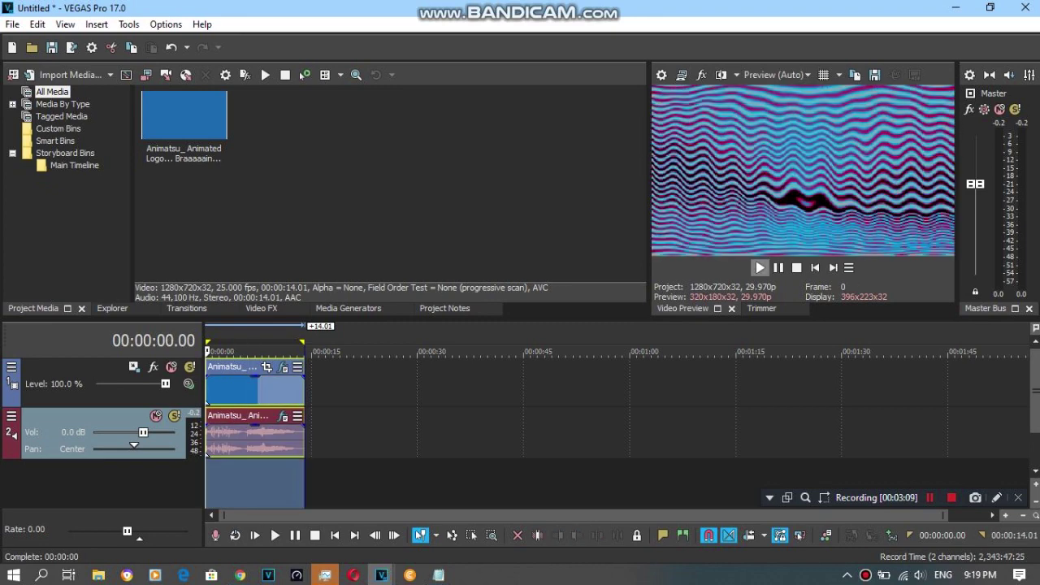
pyautogui.click(760, 268)
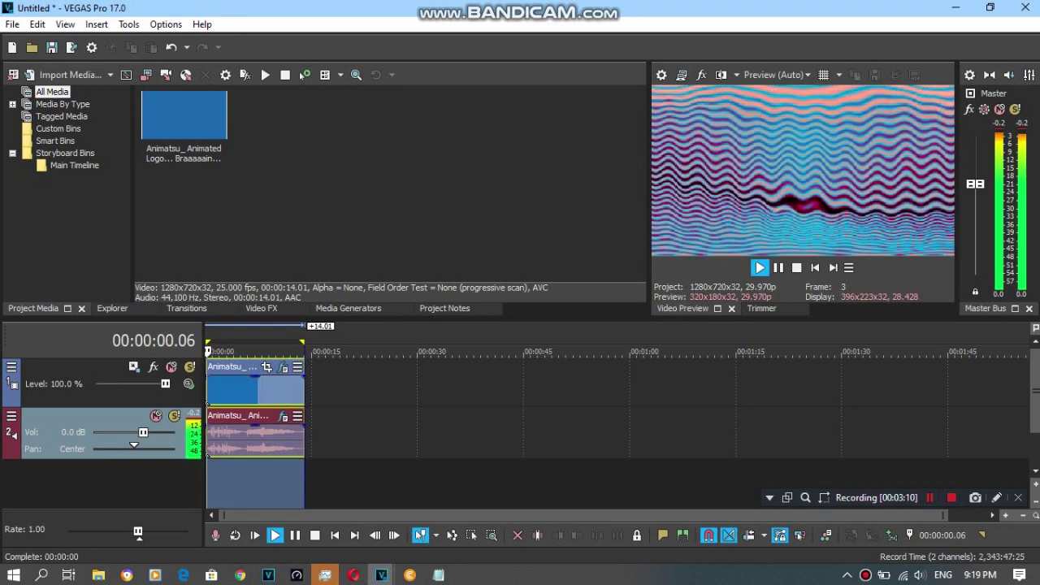